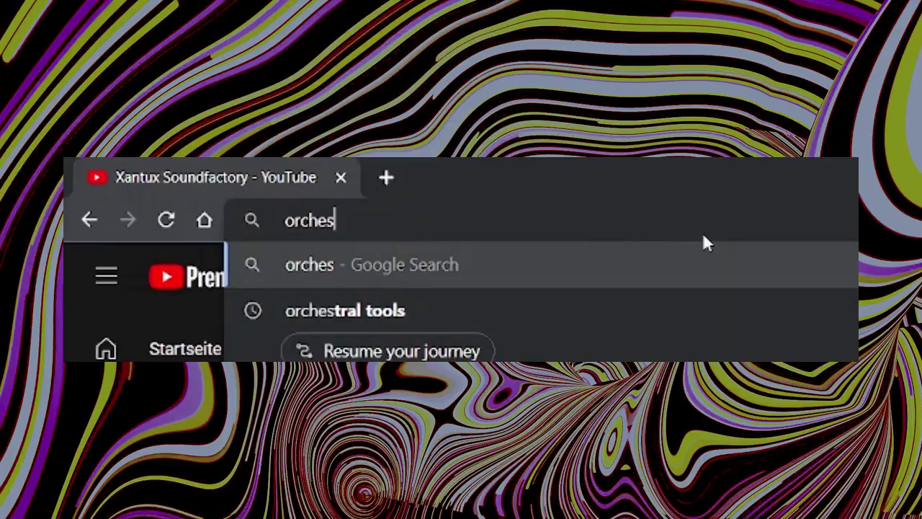
- Load orchestraltools.com and go to the SINE Player download page
{"action": "type", "text": "traltools.com"}
{"action": "key", "text": "Return"}
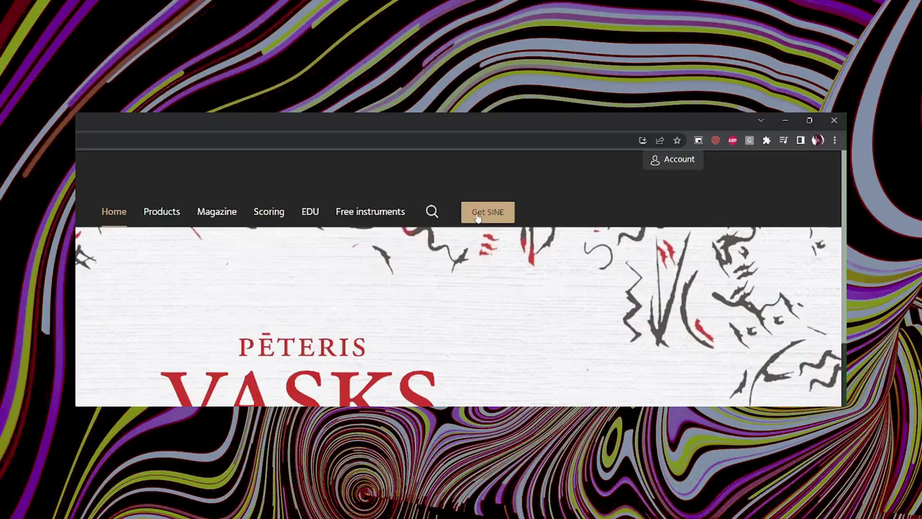
{"action": "left_click", "coordinate": [592, 124]}
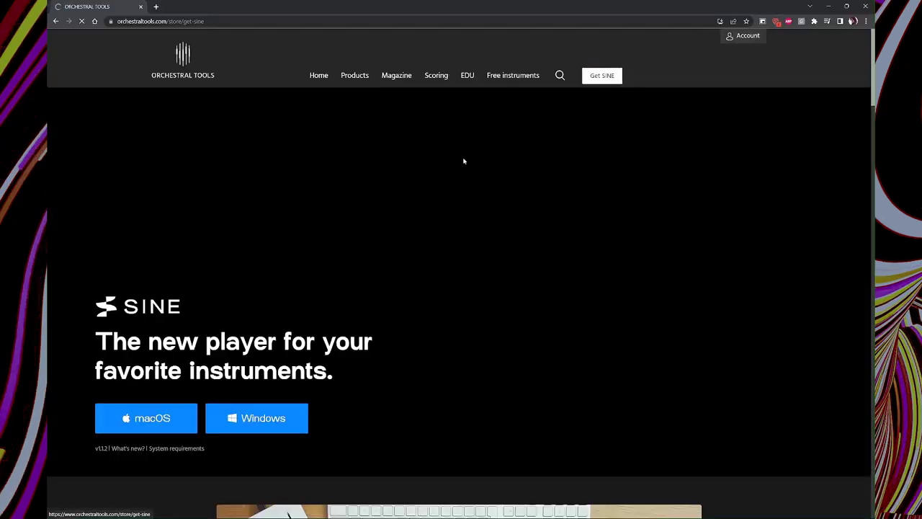
{"action": "scroll", "coordinate": [464, 161], "scroll_direction": "down", "scroll_amount": 2}
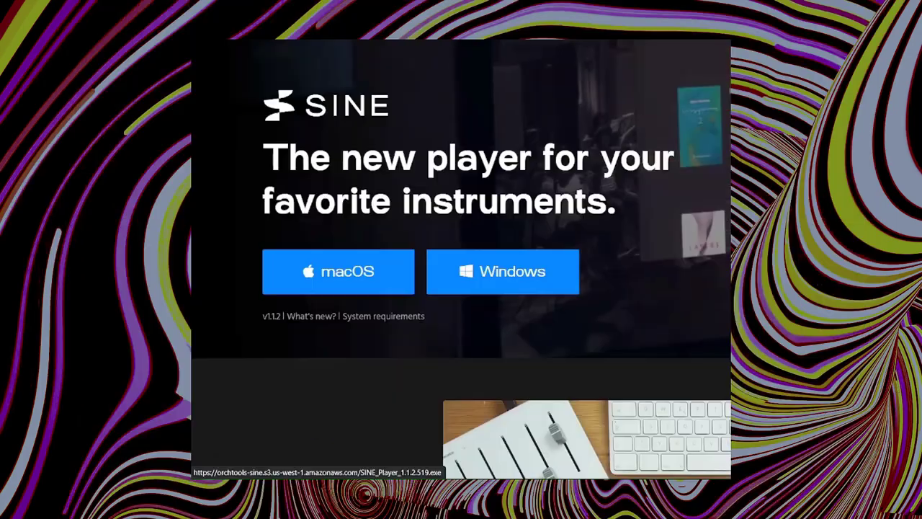
- Download the SINE Player Windows installer, then scroll through the licensed free SINEfactory libraries
{"action": "left_click", "coordinate": [256, 333]}
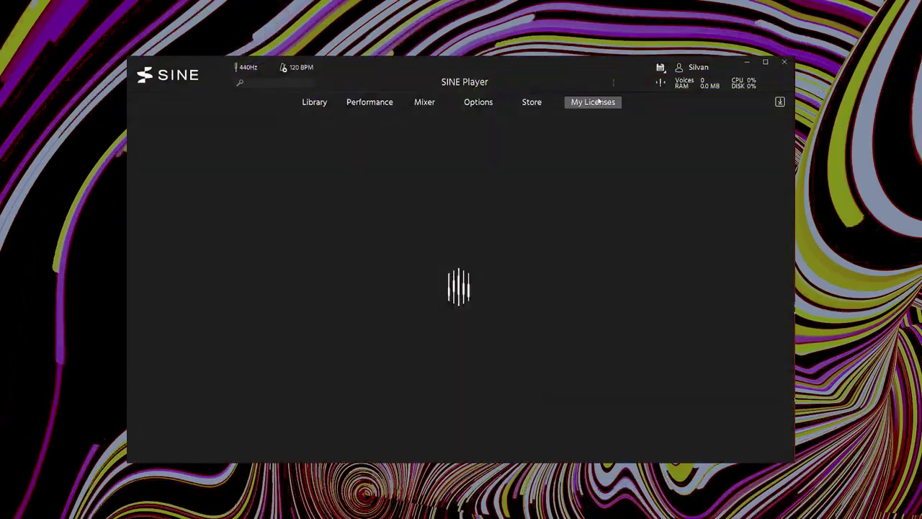
{"action": "left_click", "coordinate": [598, 101]}
{"action": "scroll", "coordinate": [305, 179], "scroll_direction": "down", "scroll_amount": 6}
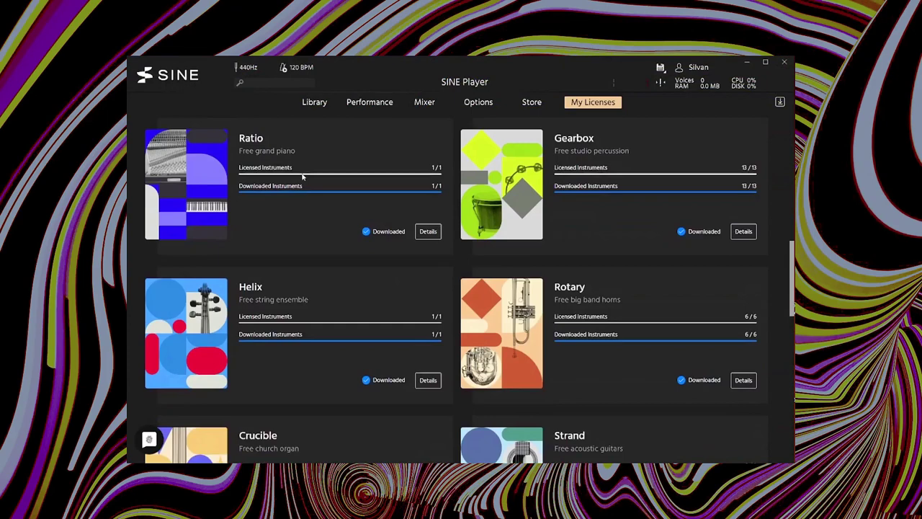
{"action": "scroll", "coordinate": [403, 203], "scroll_direction": "down", "scroll_amount": 4}
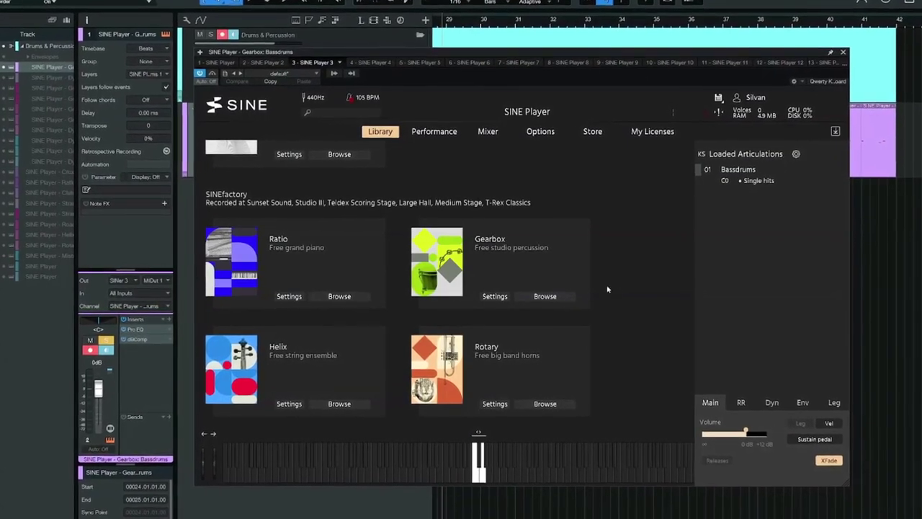
- Browse the Gearbox library and expand its Percussion folder of kits
{"action": "left_click", "coordinate": [545, 296]}
{"action": "scroll", "coordinate": [615, 286], "scroll_direction": "down", "scroll_amount": 3}
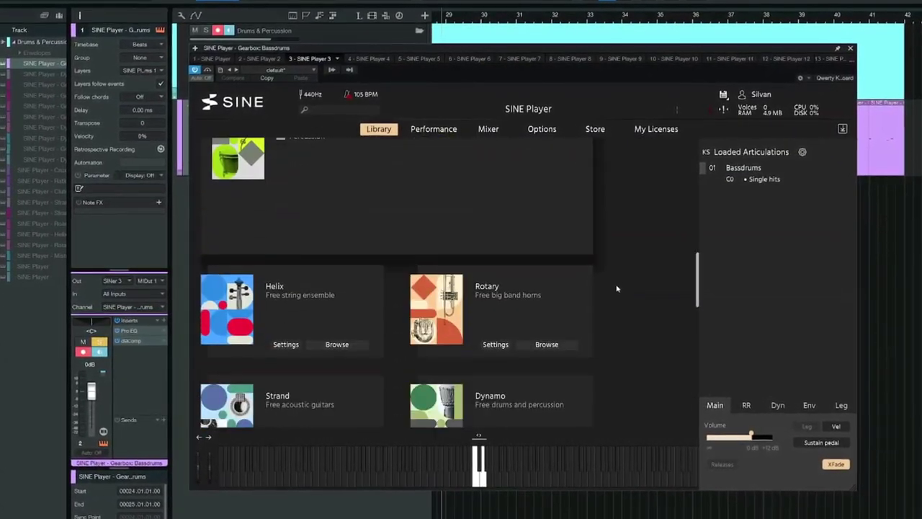
{"action": "scroll", "coordinate": [504, 267], "scroll_direction": "up", "scroll_amount": 2}
{"action": "left_click", "coordinate": [317, 246]}
{"action": "scroll", "coordinate": [660, 305], "scroll_direction": "down", "scroll_amount": 3}
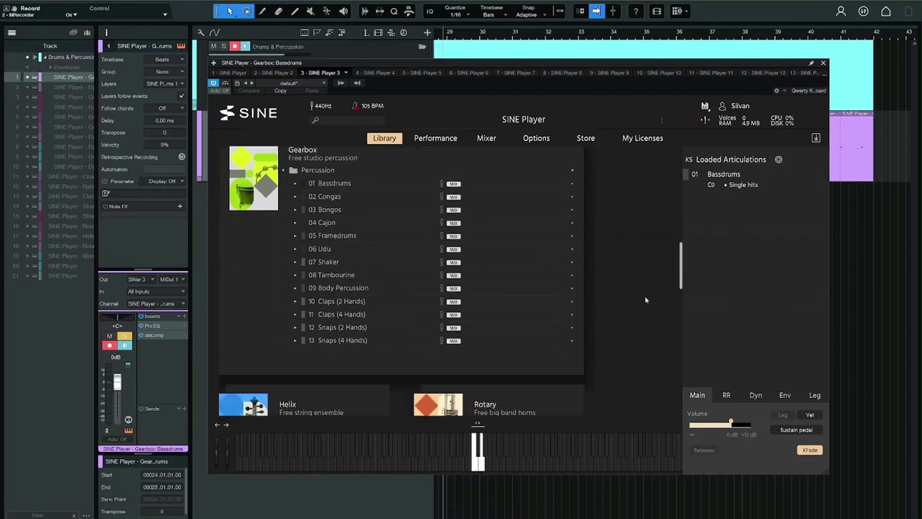
{"action": "scroll", "coordinate": [645, 300], "scroll_direction": "down", "scroll_amount": 5}
- Browse the Dynamo drums and percussion library's articulations
{"action": "left_click", "coordinate": [540, 281]}
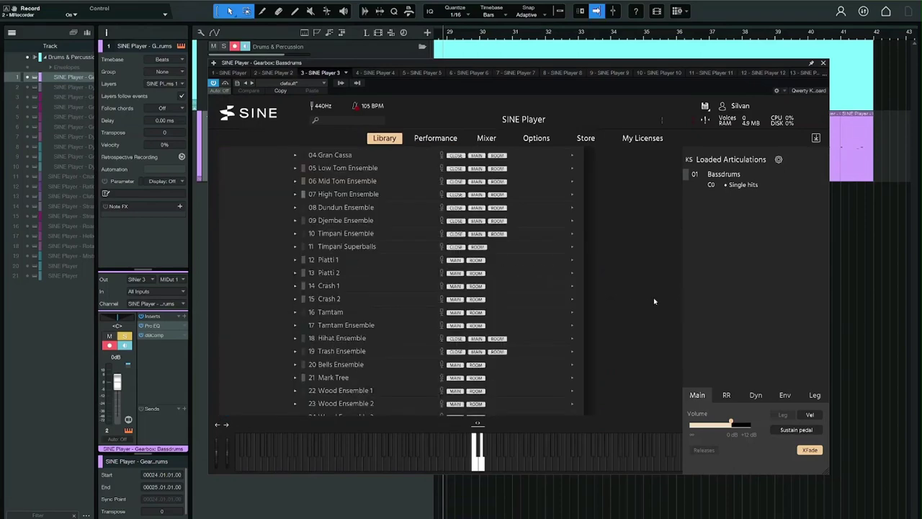
{"action": "scroll", "coordinate": [621, 308], "scroll_direction": "up", "scroll_amount": 1}
{"action": "scroll", "coordinate": [620, 307], "scroll_direction": "up", "scroll_amount": 1}
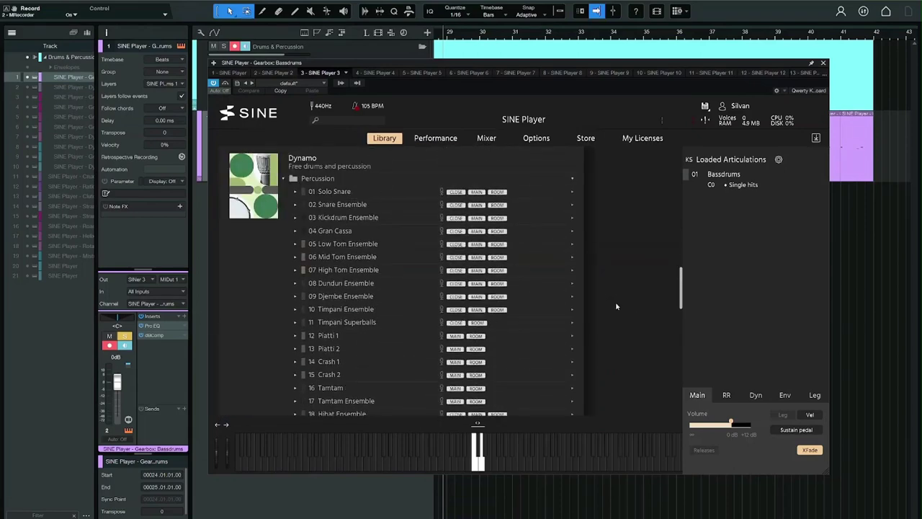
{"action": "scroll", "coordinate": [615, 306], "scroll_direction": "down", "scroll_amount": 2}
{"action": "scroll", "coordinate": [330, 377], "scroll_direction": "up", "scroll_amount": 2}
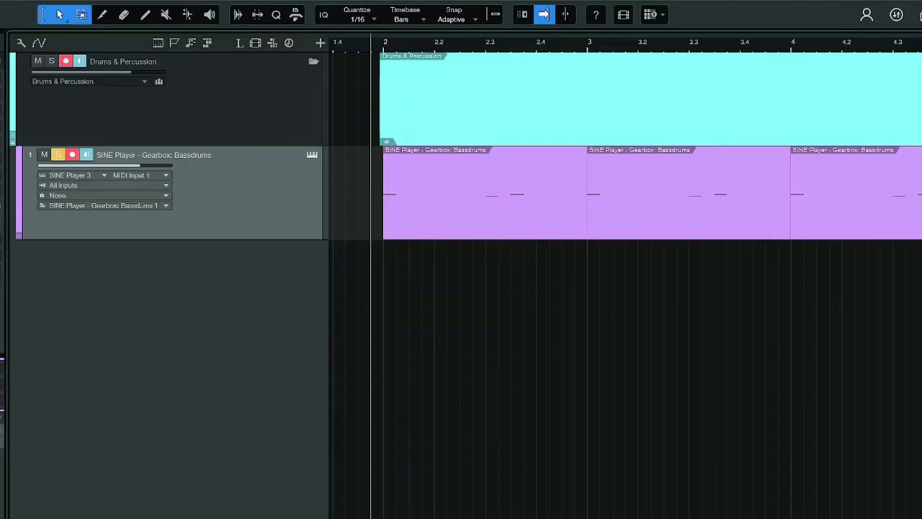
- Audition the Gearbox bass drum, then bring up its dBComp compressor
{"action": "key", "text": "space"}
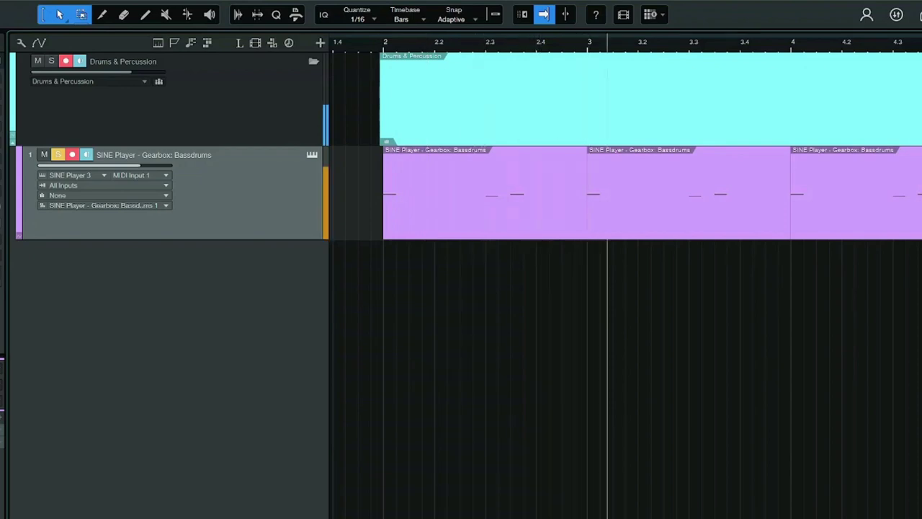
{"action": "key", "text": "space"}
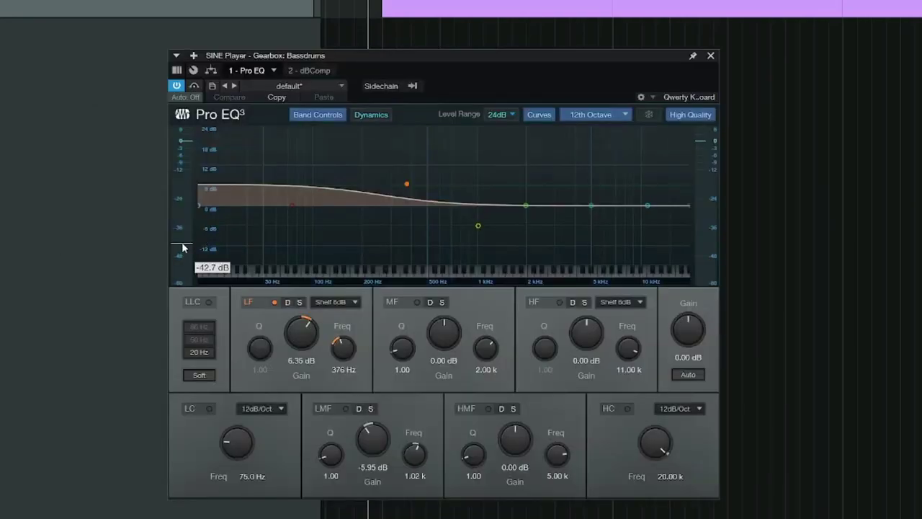
{"action": "left_click", "coordinate": [99, 391]}
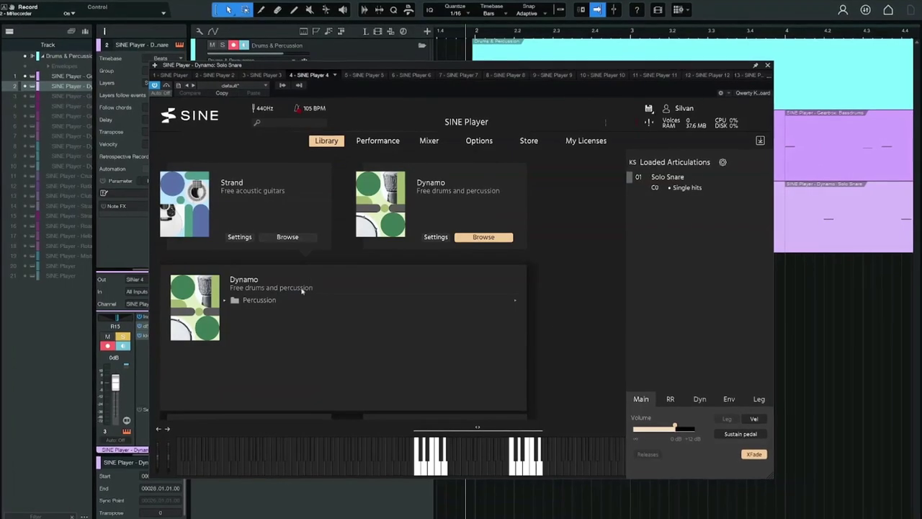
- Expand Dynamo Percussion, then view the snare's dBComp and kHs Transient Shaper
{"action": "left_click", "coordinate": [305, 295]}
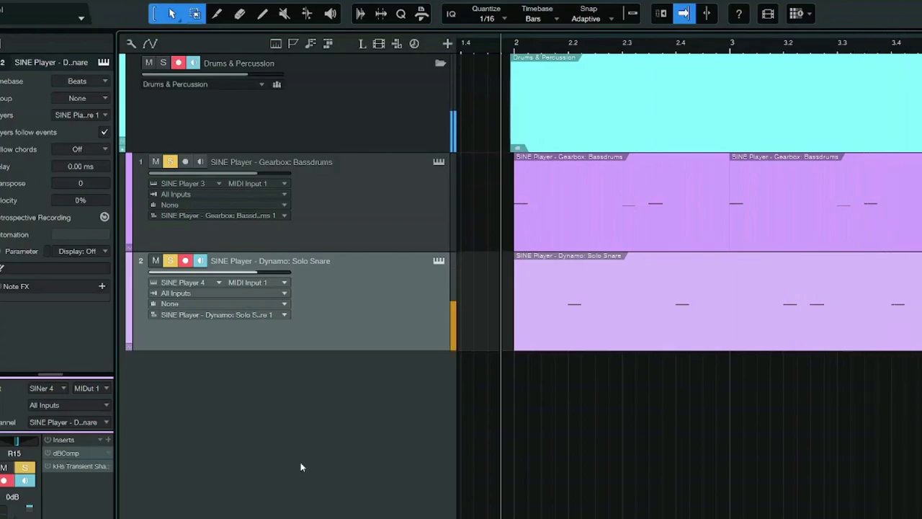
{"action": "left_click", "coordinate": [66, 452]}
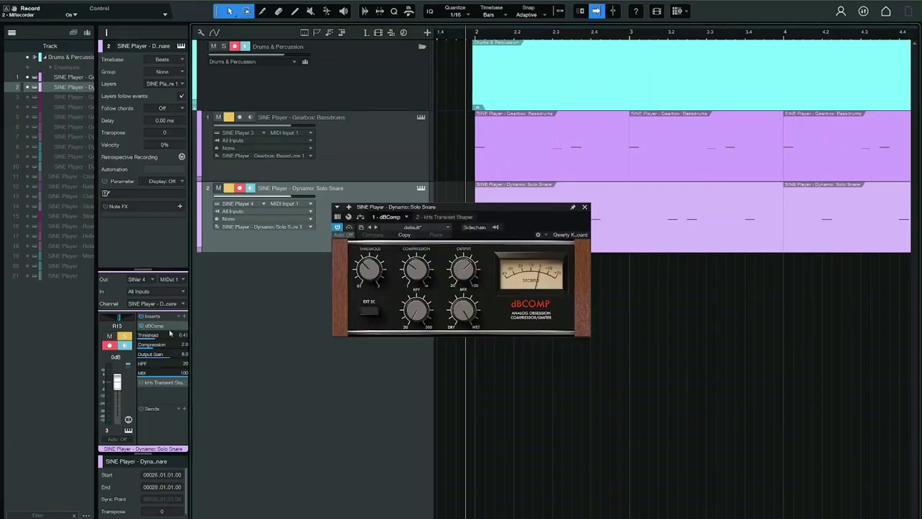
{"action": "left_click", "coordinate": [134, 328]}
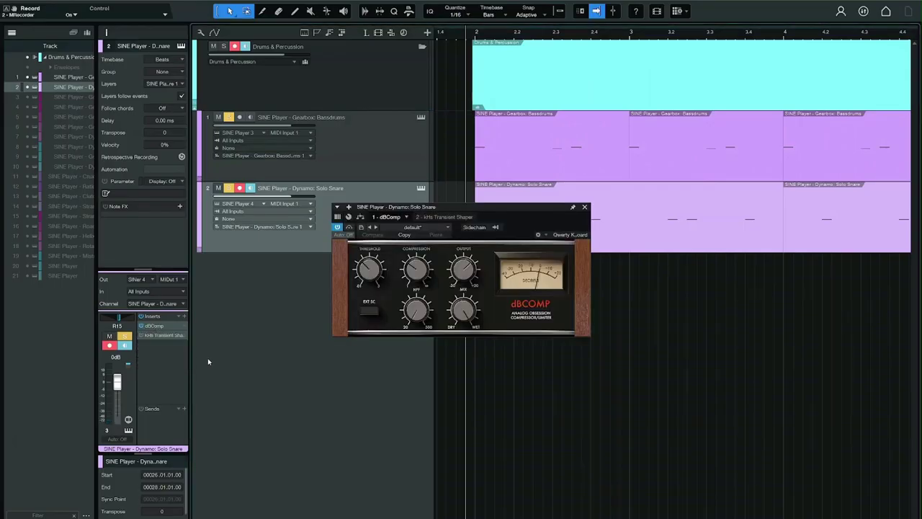
{"action": "left_click", "coordinate": [445, 217]}
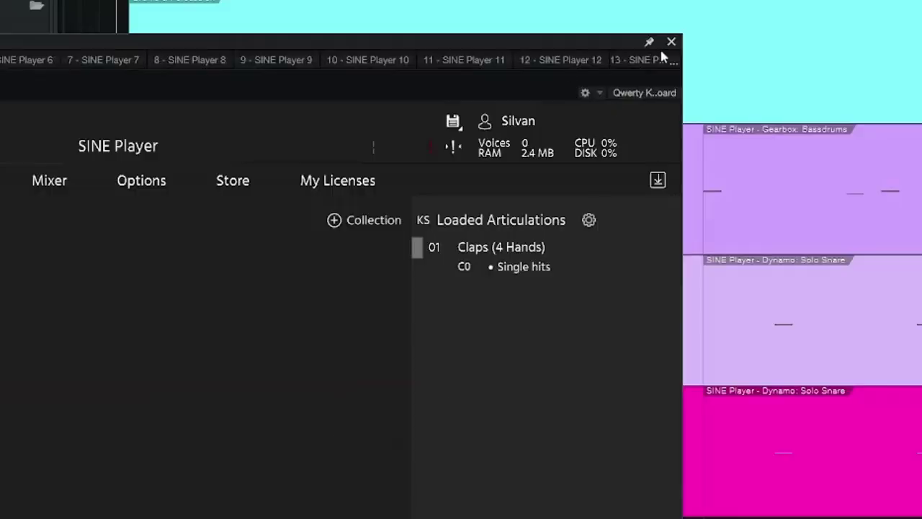
- Duplicate Gearbox Claps into a soloed Claps 2 Hands track, audition it, and select Shaker
{"action": "left_click", "coordinate": [671, 42]}
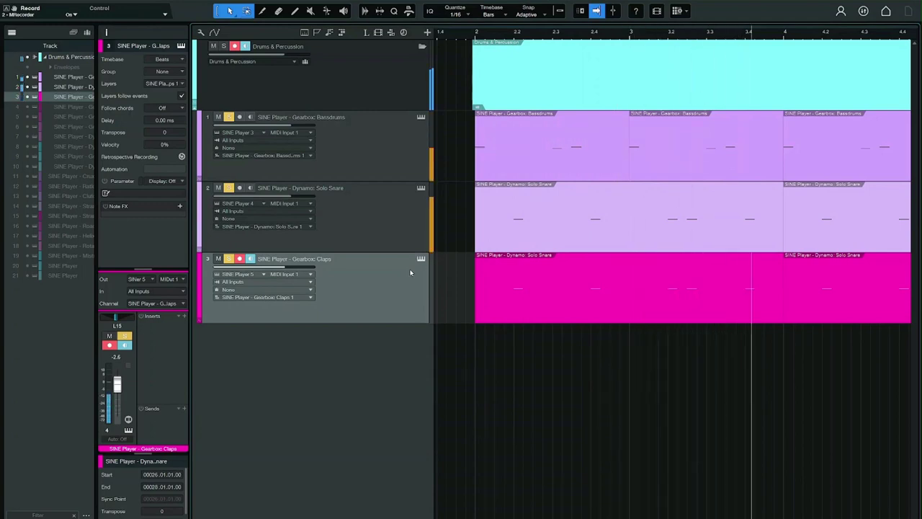
{"action": "key", "text": "space"}
{"action": "key", "text": "shift+d"}
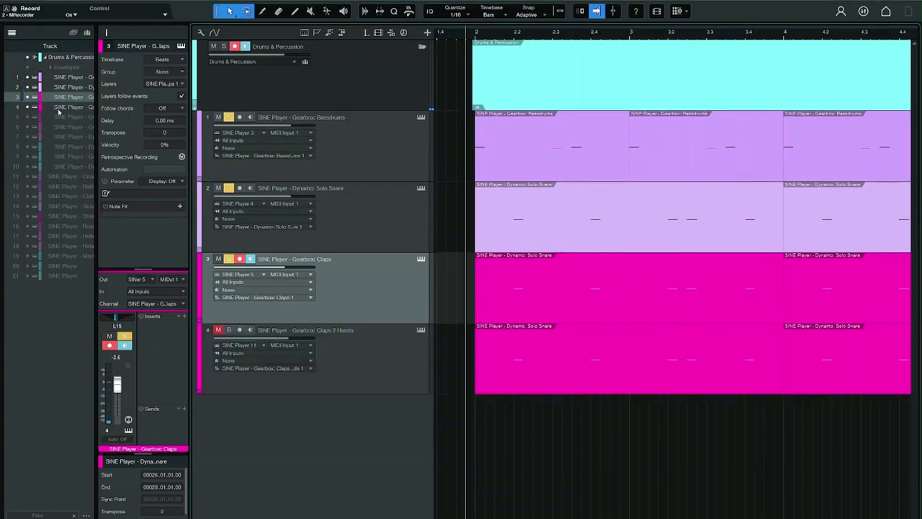
{"action": "left_click", "coordinate": [228, 330]}
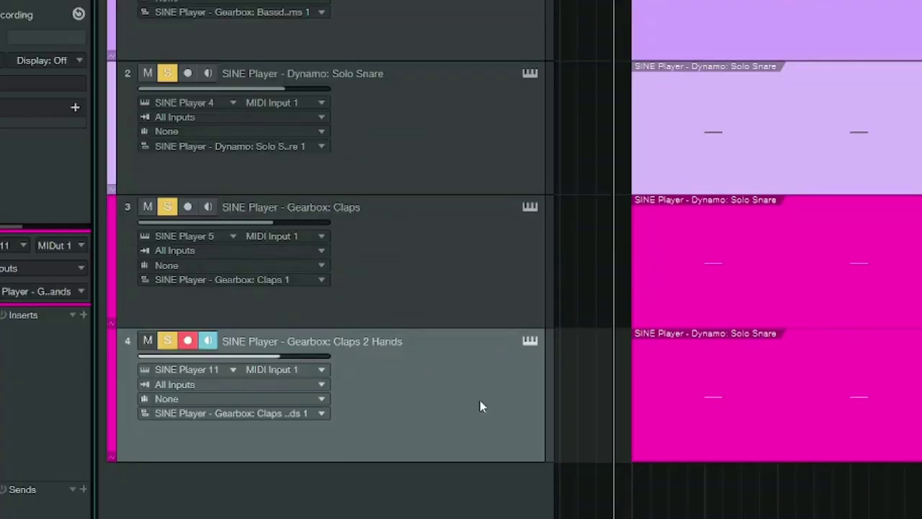
{"action": "key", "text": "space"}
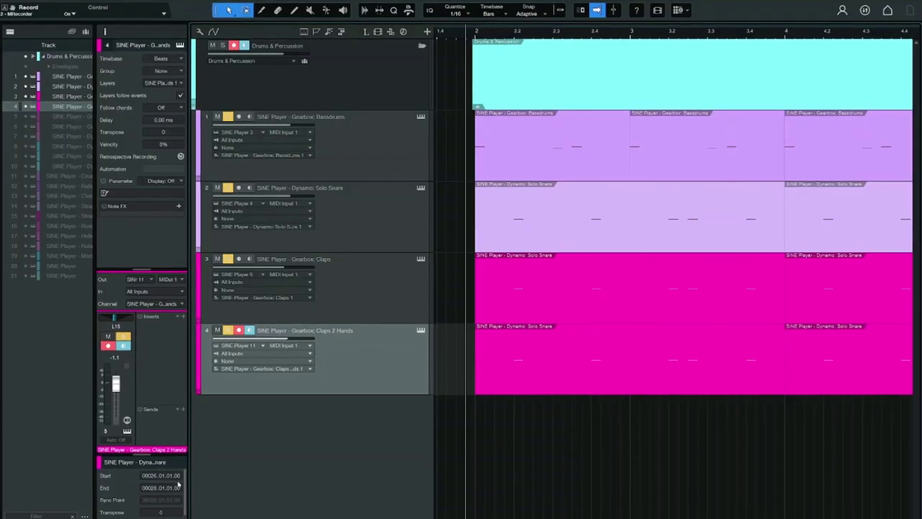
{"action": "left_click", "coordinate": [223, 408]}
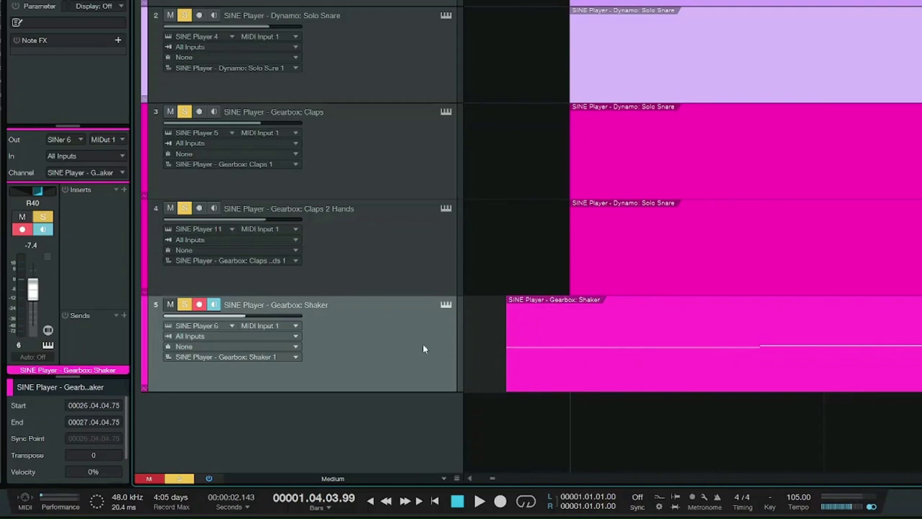
- Play back the new Gearbox Shaker part
{"action": "key", "text": "space"}
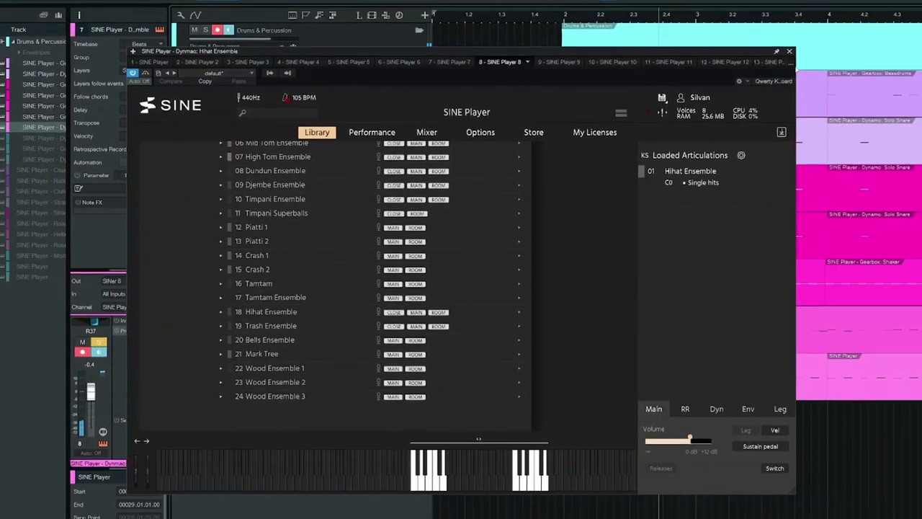
- Audition the Dynamo Hihat Ensemble through its Pro EQ
{"action": "left_click", "coordinate": [795, 49]}
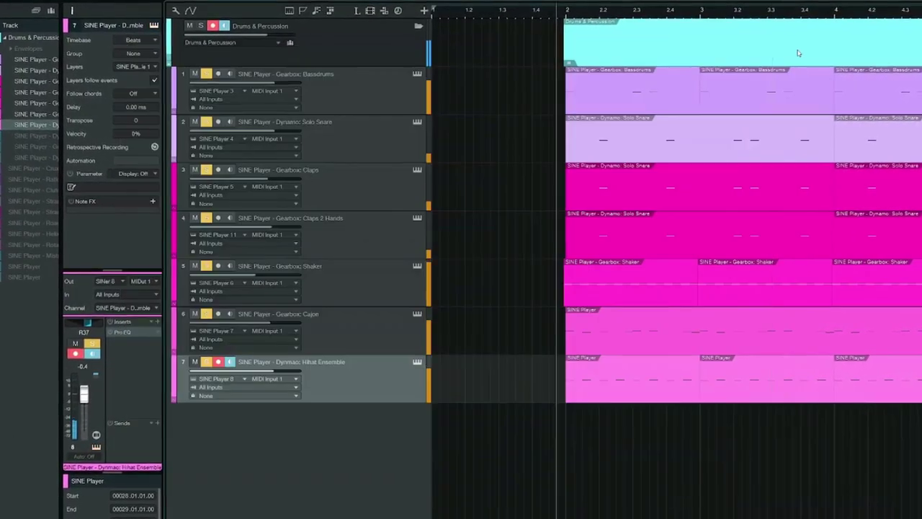
{"action": "left_click", "coordinate": [115, 331]}
{"action": "left_click_drag", "start_coordinate": [574, 209], "coordinate": [565, 184]}
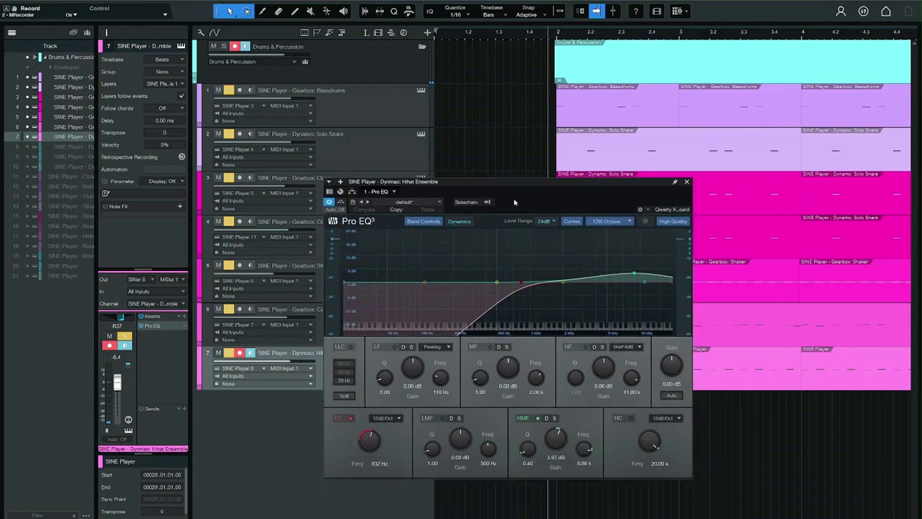
{"action": "key", "text": "space"}
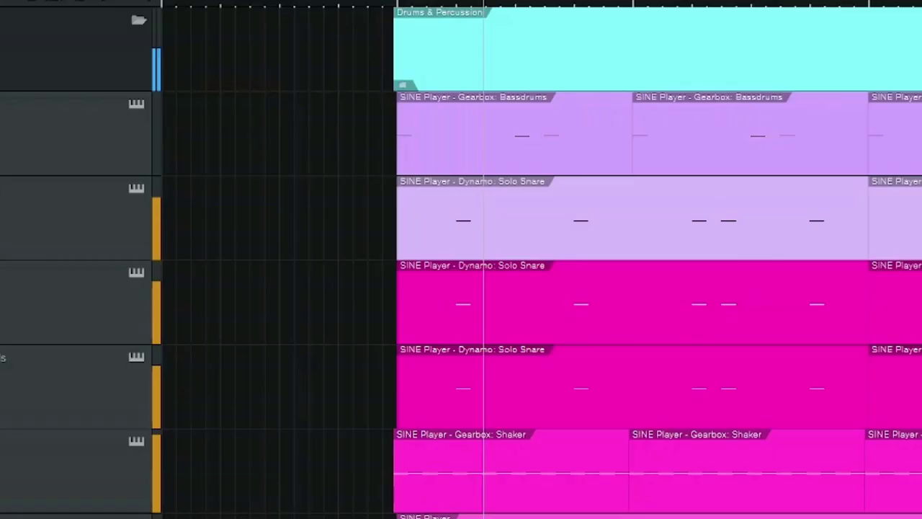
- Check the Mid Tom Ensemble and Gearbox Bongos SINE Player instruments
{"action": "left_click", "coordinate": [421, 396]}
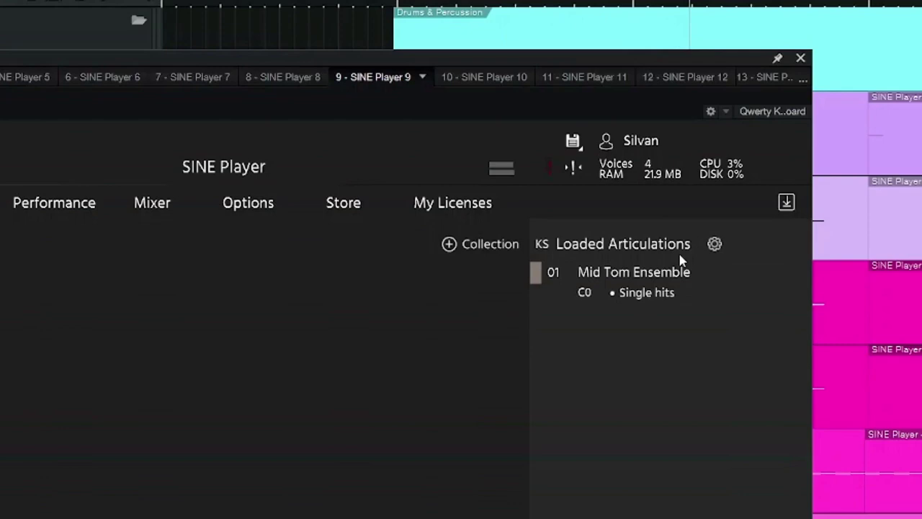
{"action": "left_click", "coordinate": [799, 62]}
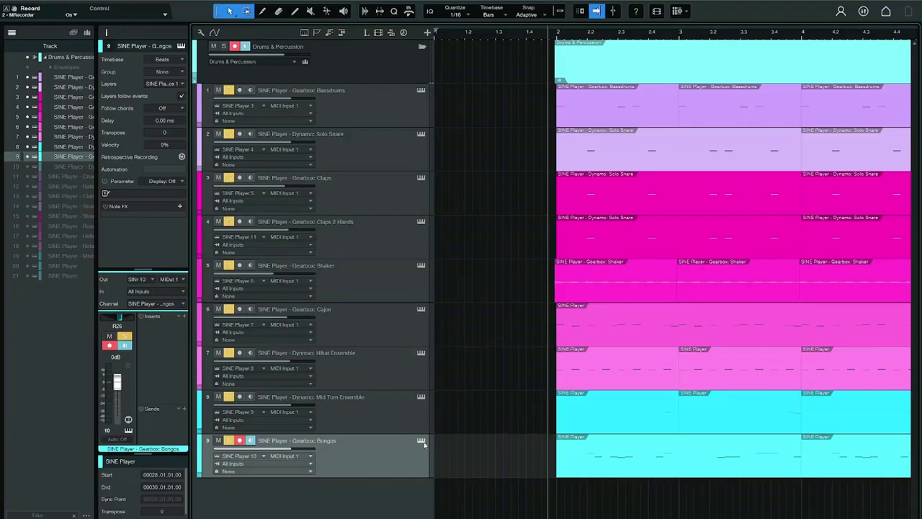
{"action": "left_click", "coordinate": [421, 440]}
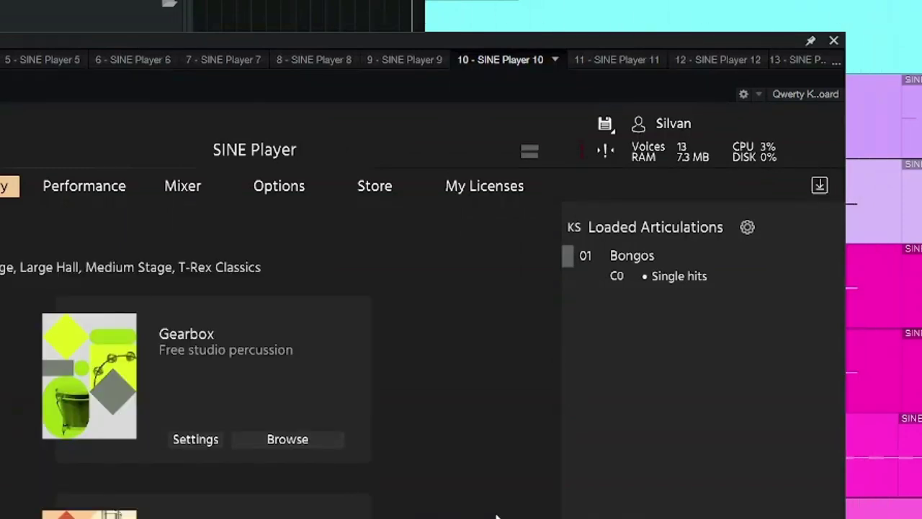
{"action": "left_click", "coordinate": [833, 40]}
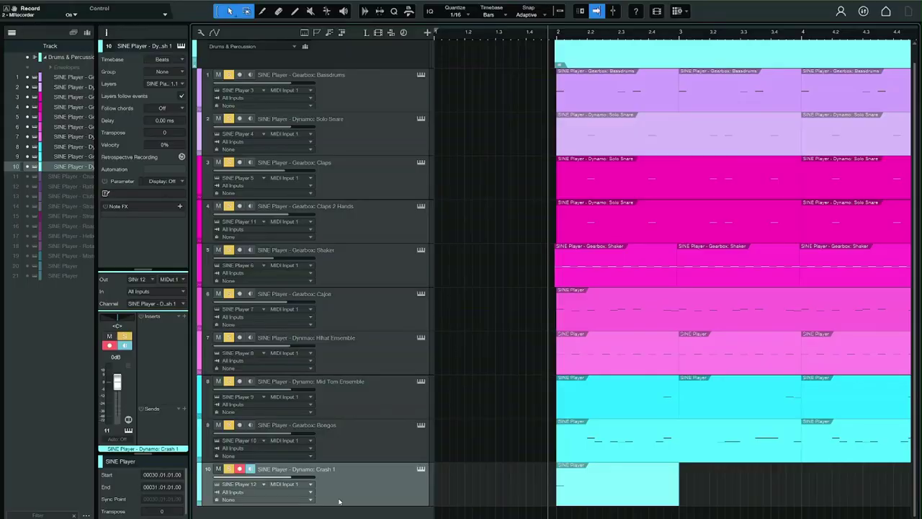
- Open the Dynamo Crash 1 track's SINE Player instrument
{"action": "left_click", "coordinate": [421, 469]}
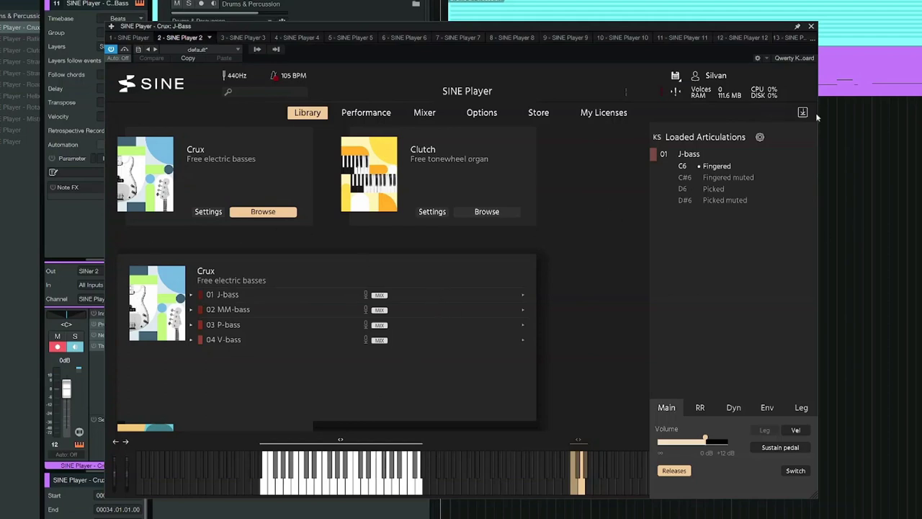
- Close the Crux J-bass SINE Player window
{"action": "left_click", "coordinate": [811, 29]}
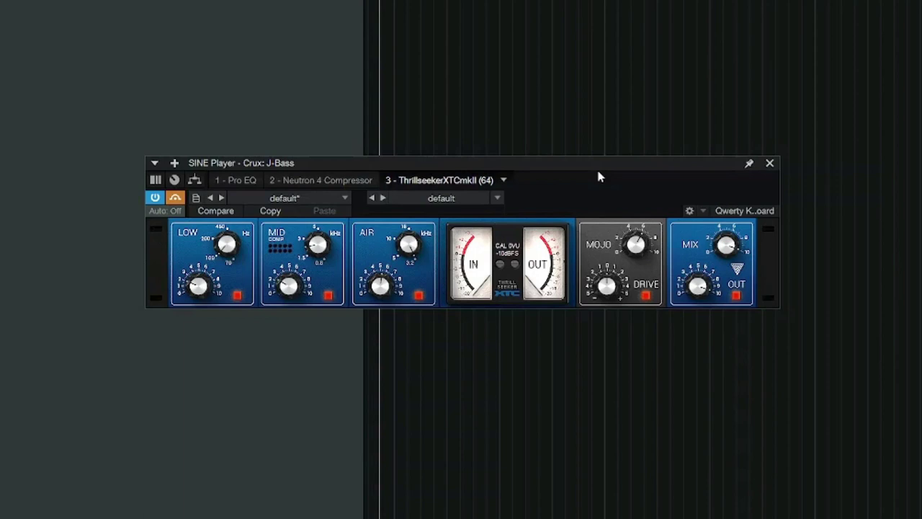
- A/B the bass with ThrillseekerXTC bypassed and re-enabled, then scroll the SINE Player library down
{"action": "left_click", "coordinate": [174, 201]}
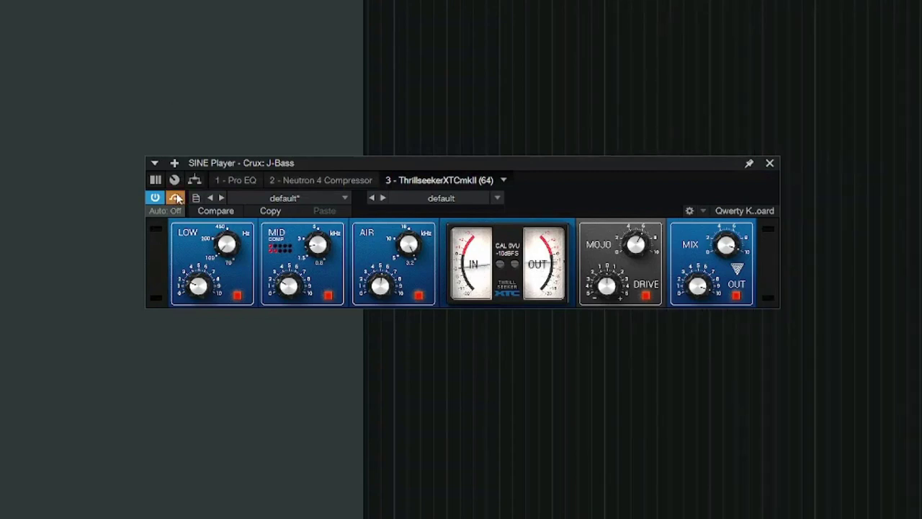
{"action": "left_click", "coordinate": [176, 198]}
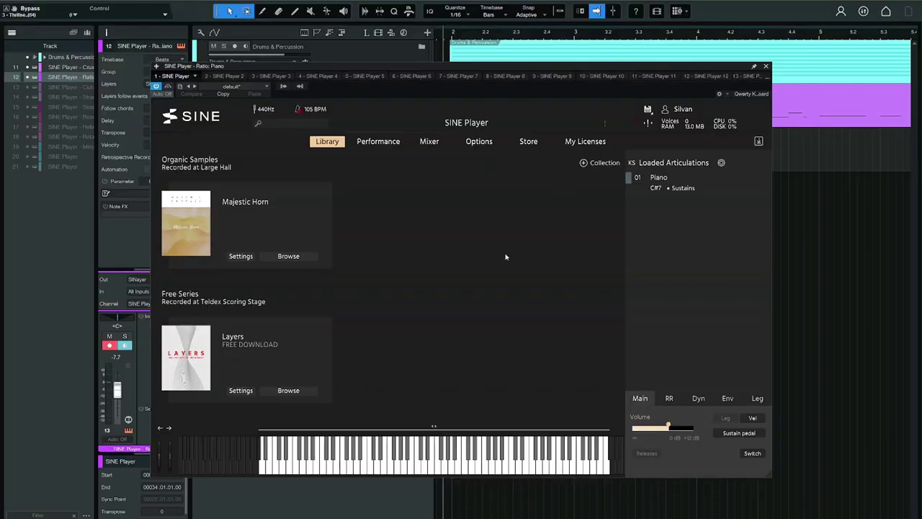
{"action": "scroll", "coordinate": [512, 263], "scroll_direction": "down", "scroll_amount": 5}
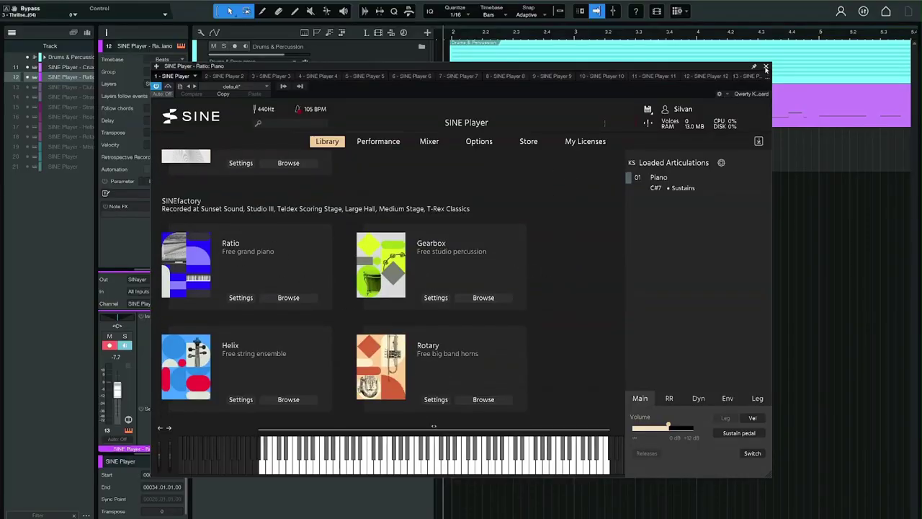
- Close the Ratio Piano SINE Player window and stop playback
{"action": "left_click", "coordinate": [766, 67]}
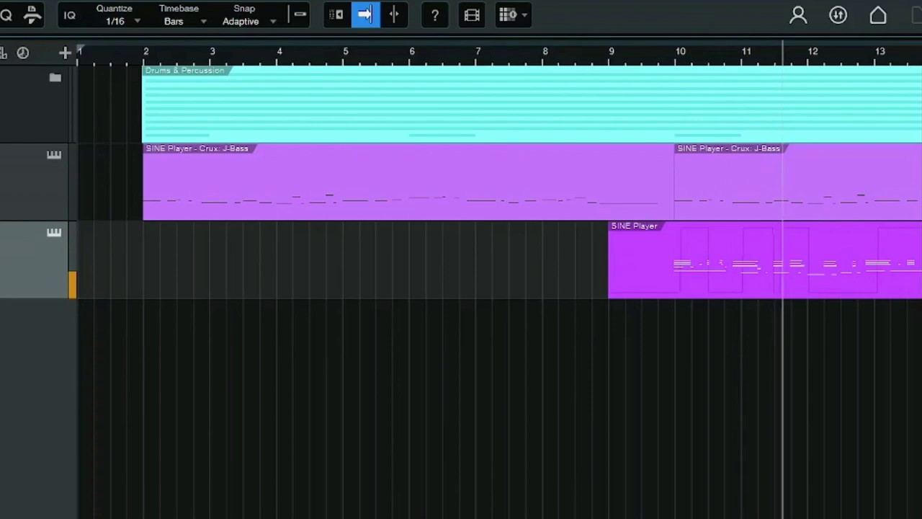
{"action": "key", "text": "space"}
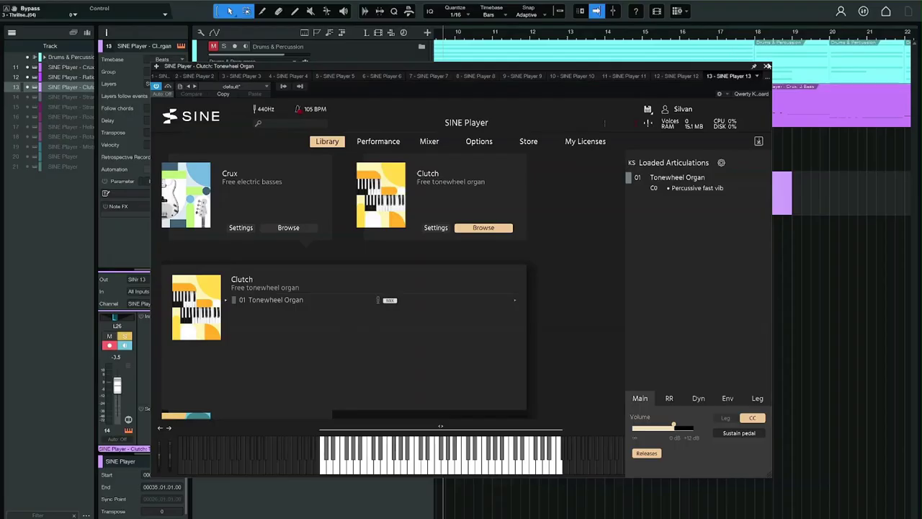
- Close the SINE Player window holding the Clutch Tonewheel Organ
{"action": "left_click", "coordinate": [767, 66]}
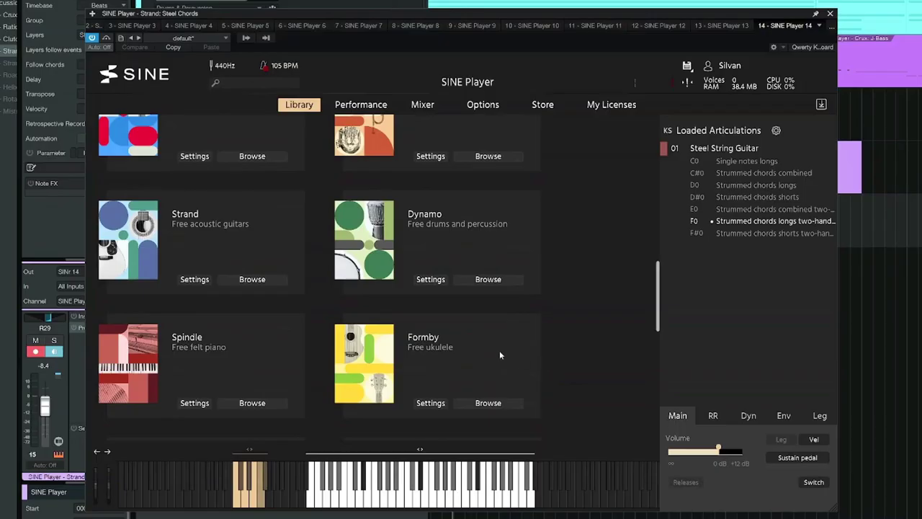
- Browse the Strand acoustic guitar library in SINE Player and expand its Guitars folder
{"action": "scroll", "coordinate": [574, 344], "scroll_direction": "up", "scroll_amount": 2}
{"action": "scroll", "coordinate": [575, 349], "scroll_direction": "down", "scroll_amount": 1}
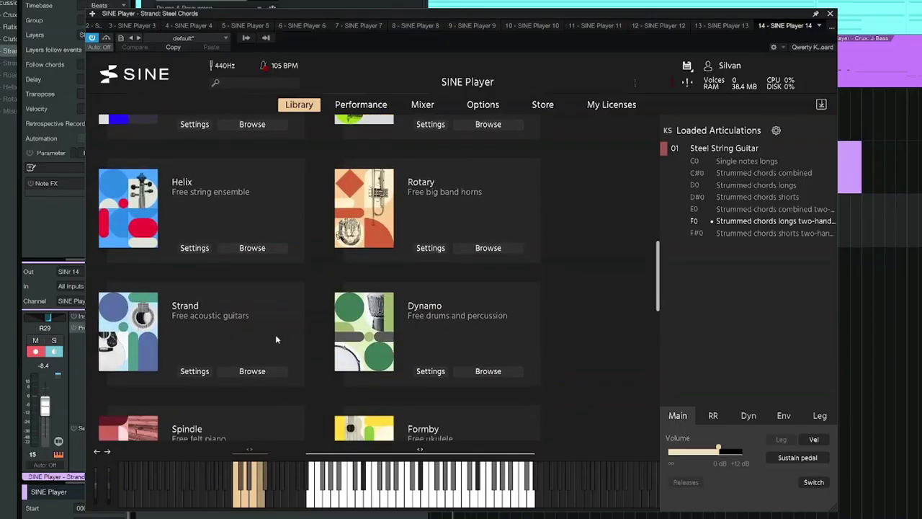
{"action": "left_click", "coordinate": [253, 371]}
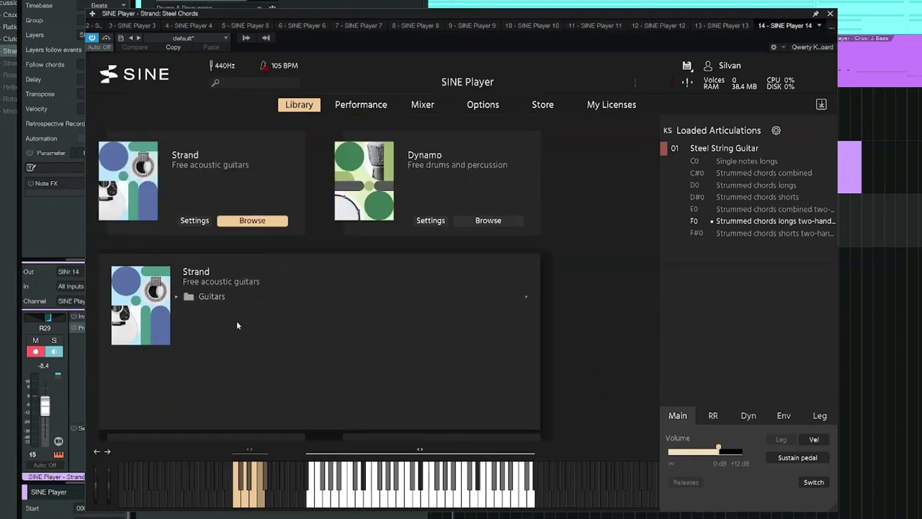
{"action": "left_click", "coordinate": [215, 299]}
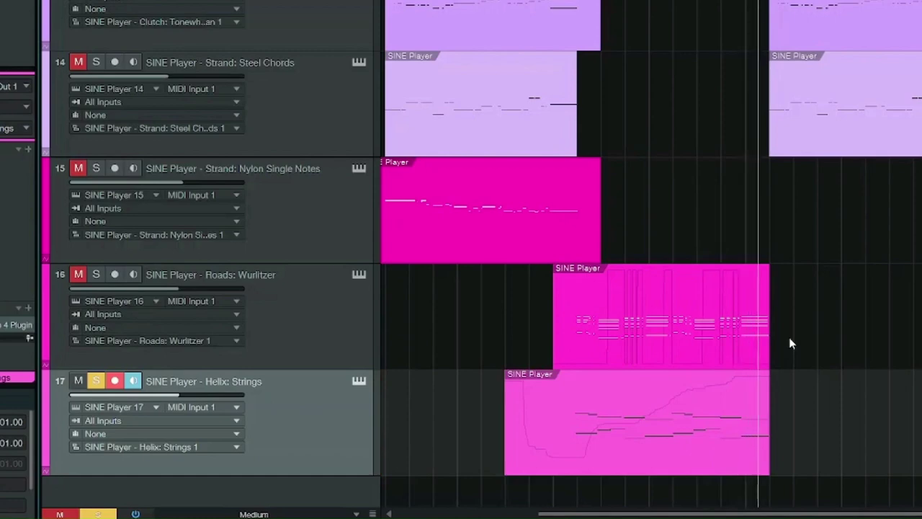
- Stop playback and open Rotary's Big Band horn folder in SINE Player
{"action": "key", "text": "space"}
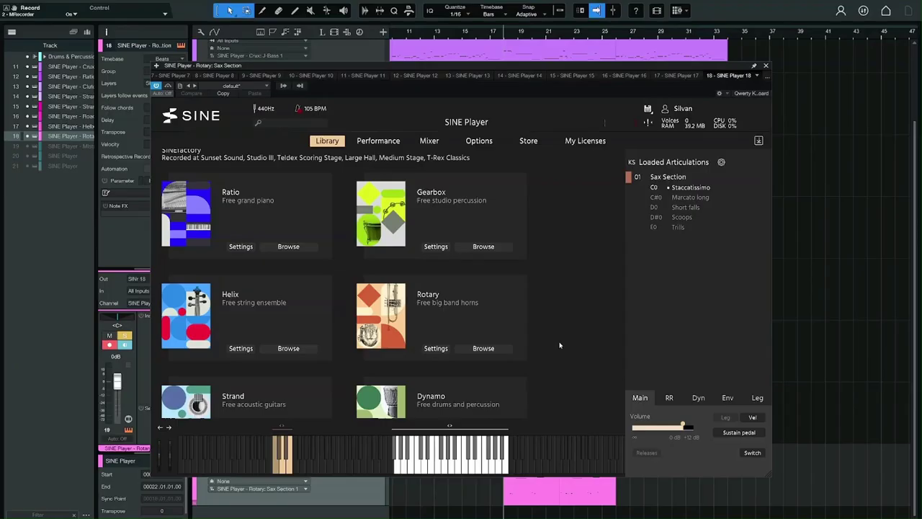
{"action": "left_click", "coordinate": [498, 349]}
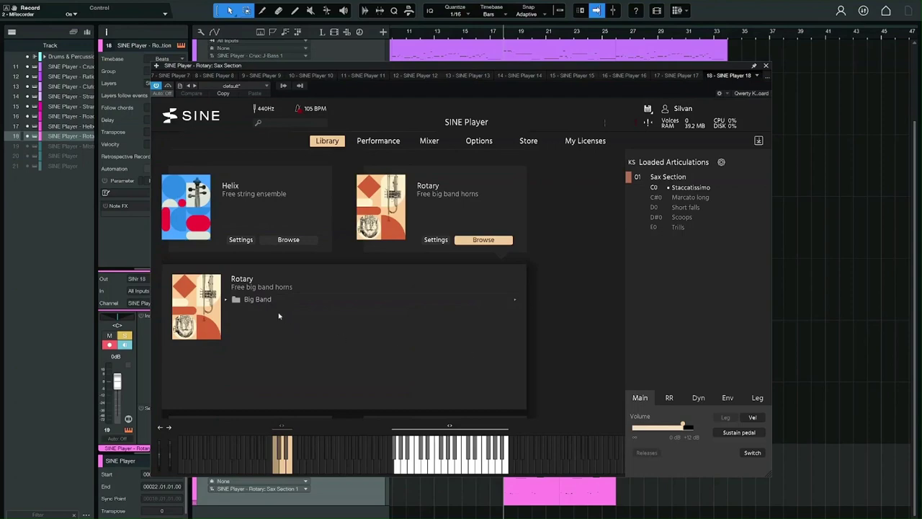
{"action": "left_click", "coordinate": [260, 299]}
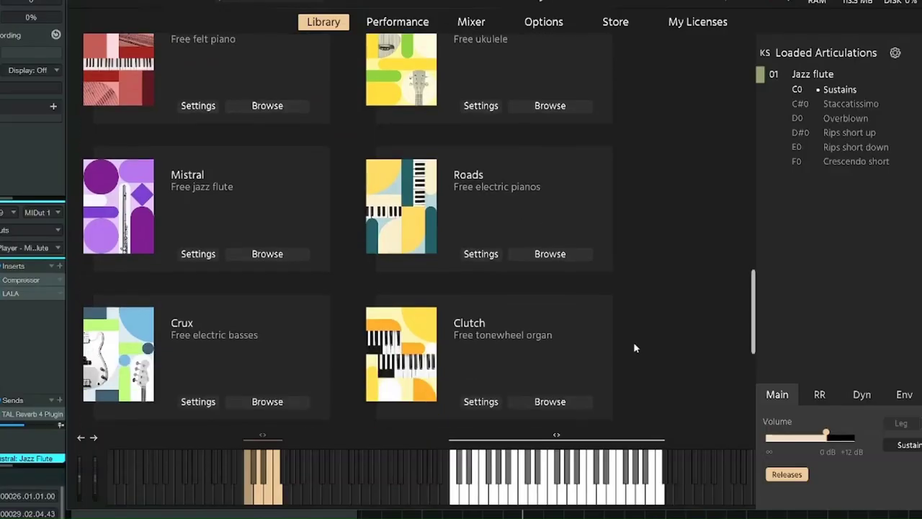
- Browse Mistral's jazz flute patches, move the Compressor window aside and close the LALA window
{"action": "scroll", "coordinate": [632, 346], "scroll_direction": "down", "scroll_amount": 1}
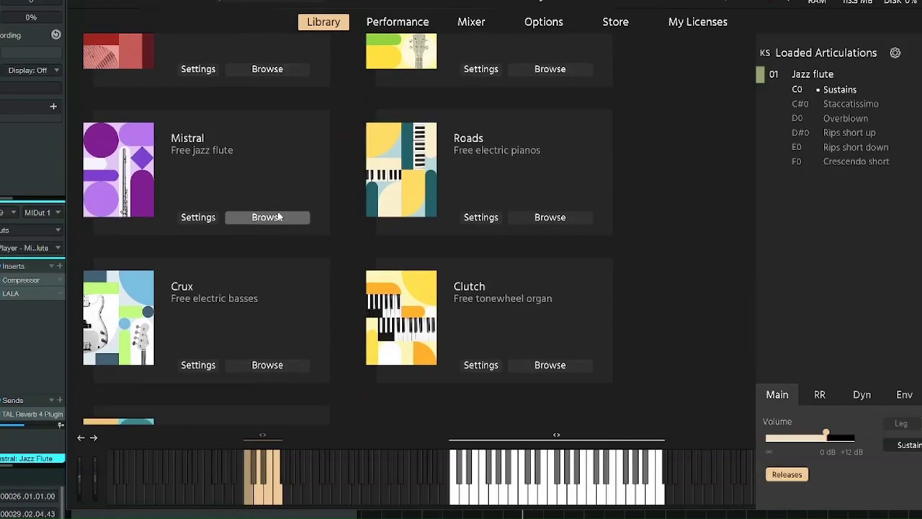
{"action": "left_click", "coordinate": [283, 216]}
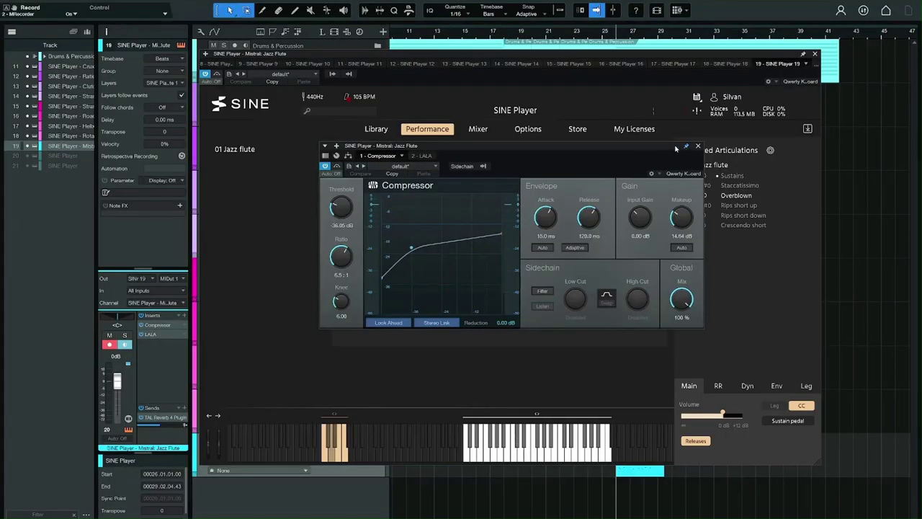
{"action": "left_click_drag", "start_coordinate": [675, 148], "coordinate": [550, 97]}
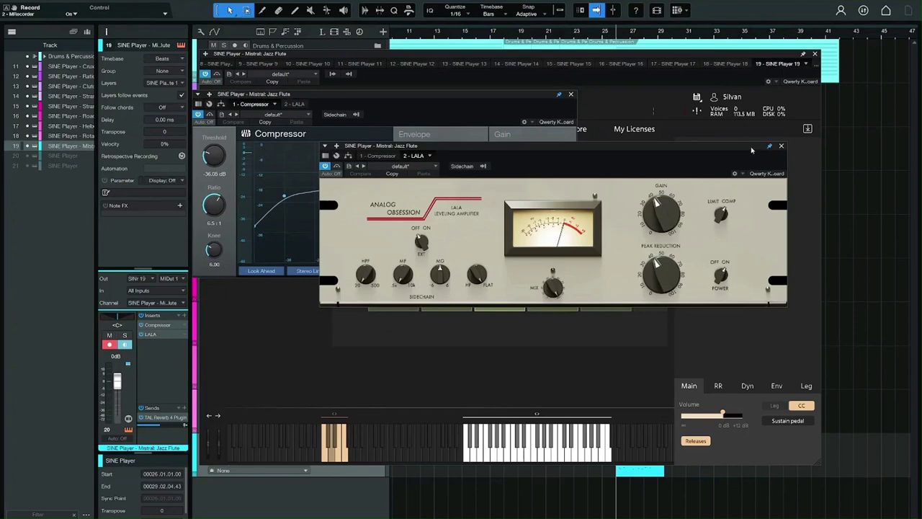
{"action": "left_click", "coordinate": [736, 203]}
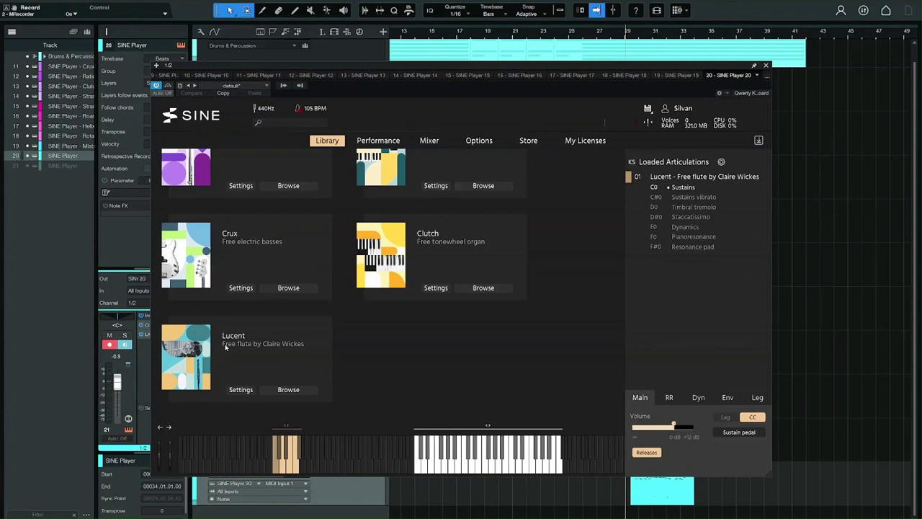
- View the Lucent flute's Performance articulations, then nudge track 21's SINE Player window right and down
{"action": "left_click", "coordinate": [288, 390]}
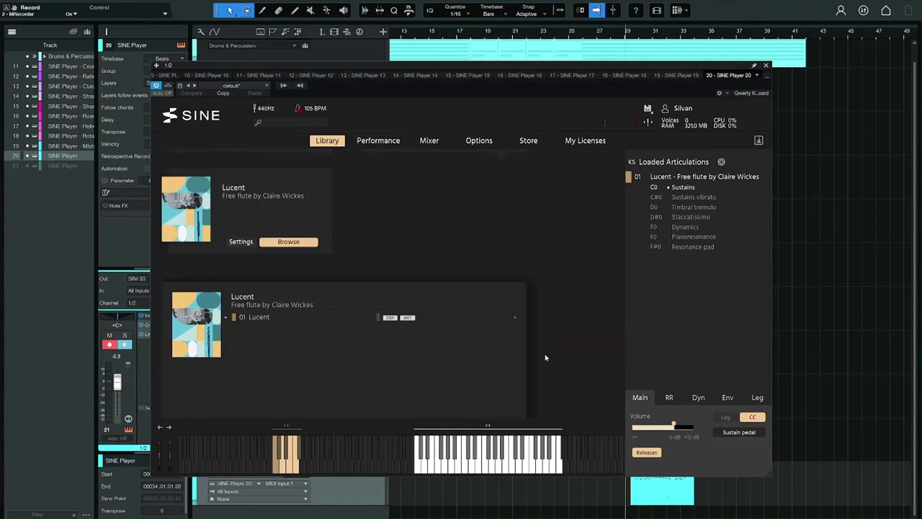
{"action": "left_click", "coordinate": [378, 140]}
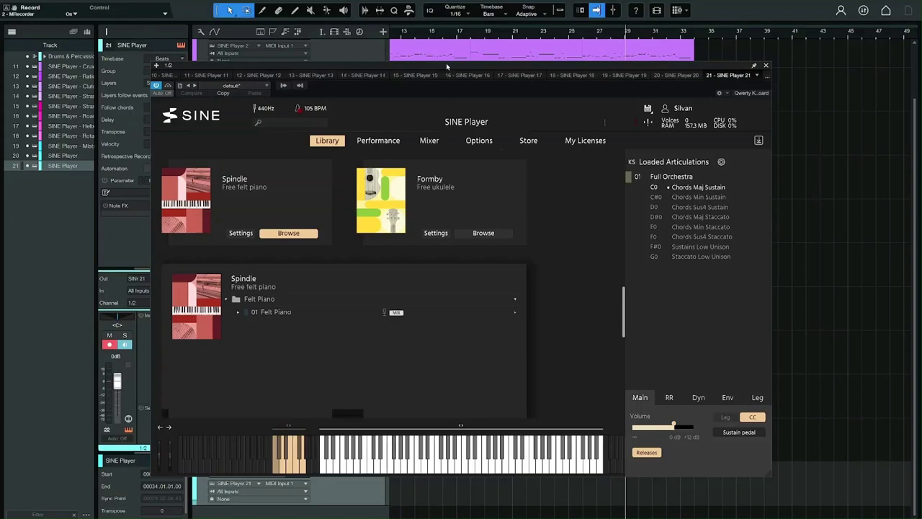
{"action": "left_click_drag", "start_coordinate": [446, 63], "coordinate": [464, 70]}
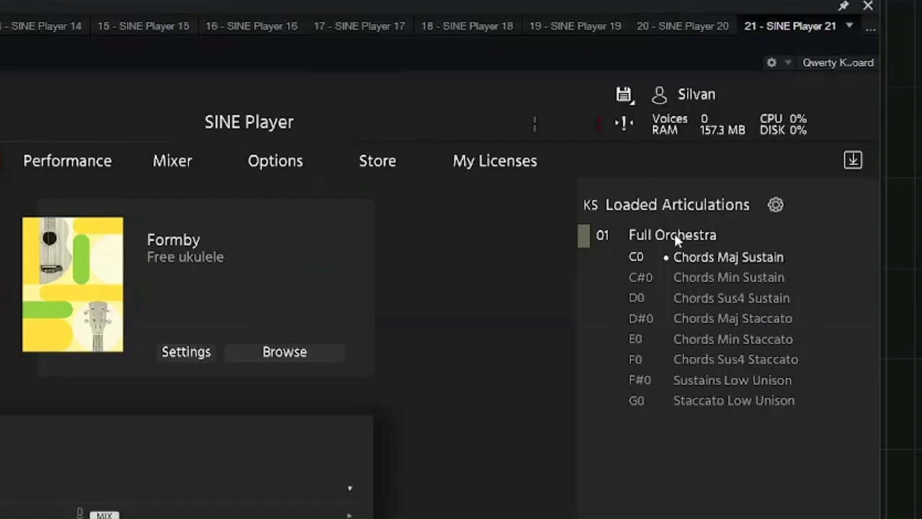
- Remove the Full Orchestra articulation from track 21's SINE Player
{"action": "right_click", "coordinate": [676, 239]}
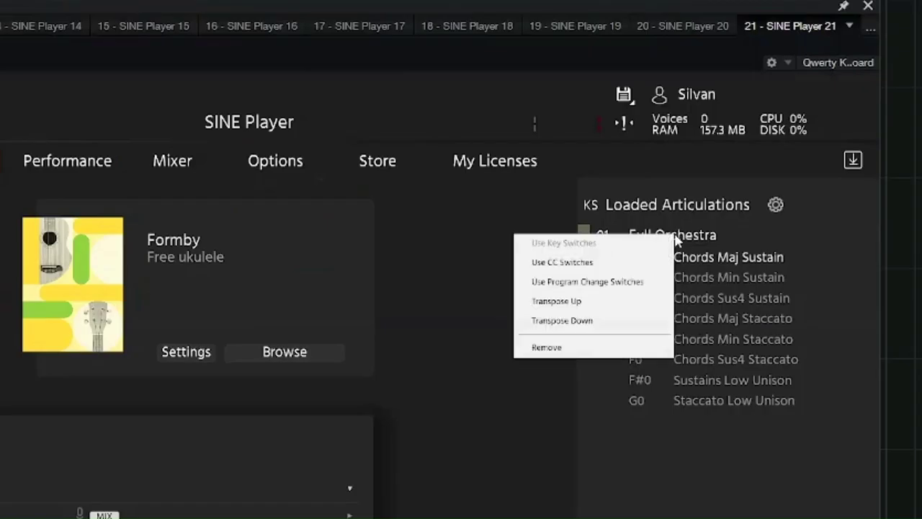
{"action": "left_click", "coordinate": [623, 343]}
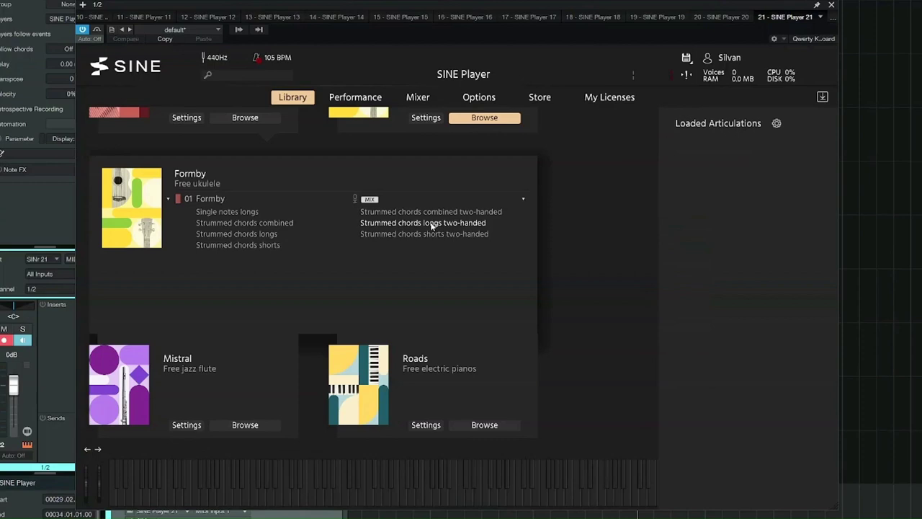
- Load the Formby Ukulele articulation 'Strummed chords longs two-handed' from the browse panel
{"action": "left_click", "coordinate": [432, 223]}
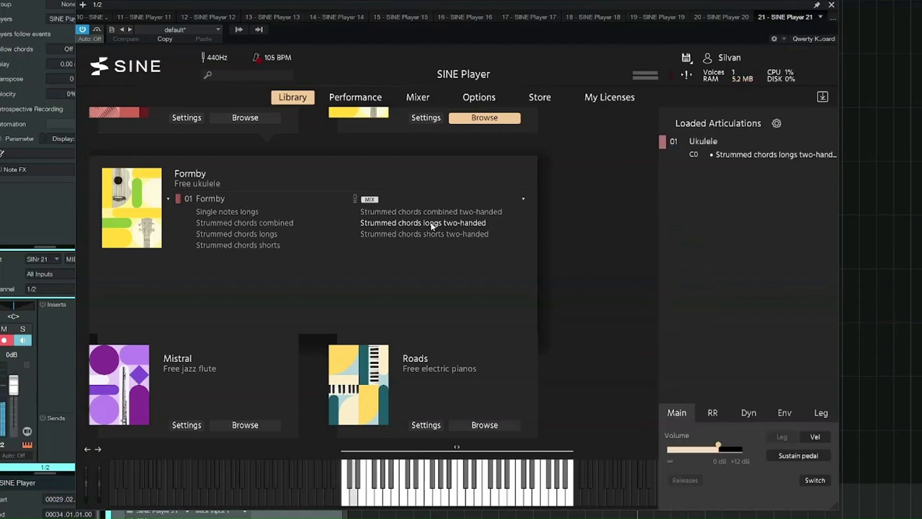